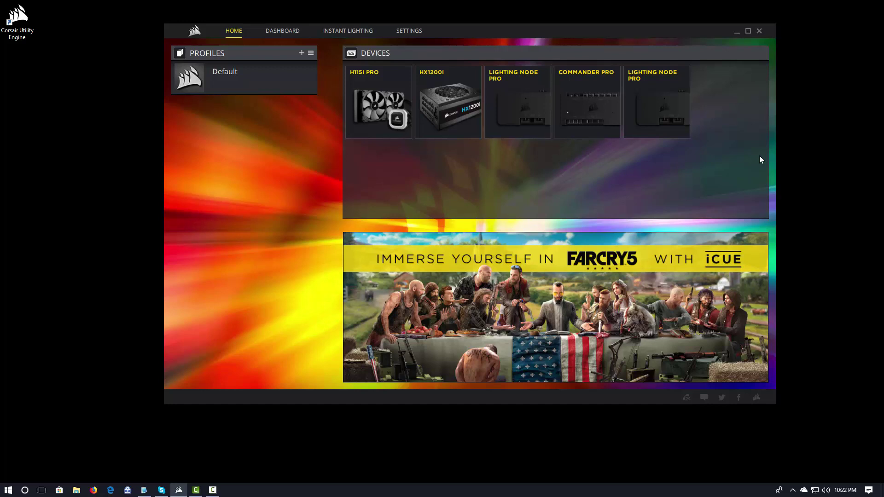
# - Review the Commander Pro's fan hubs, then show Lighting Channel 1's Spiral Rainbow link on four fans
pyautogui.click(607, 115)
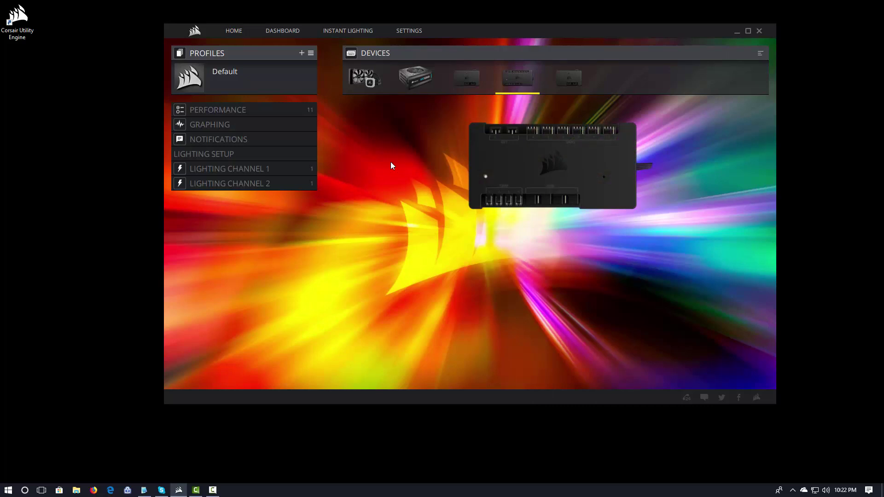
pyautogui.click(231, 157)
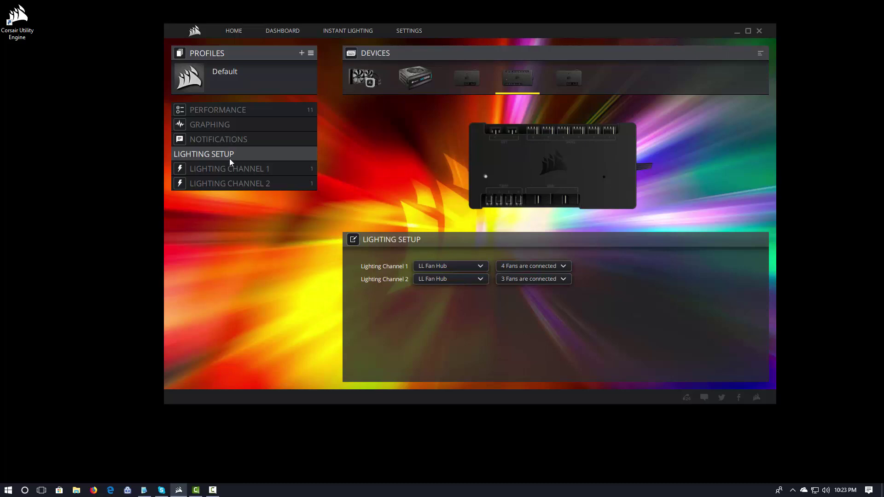
pyautogui.click(229, 169)
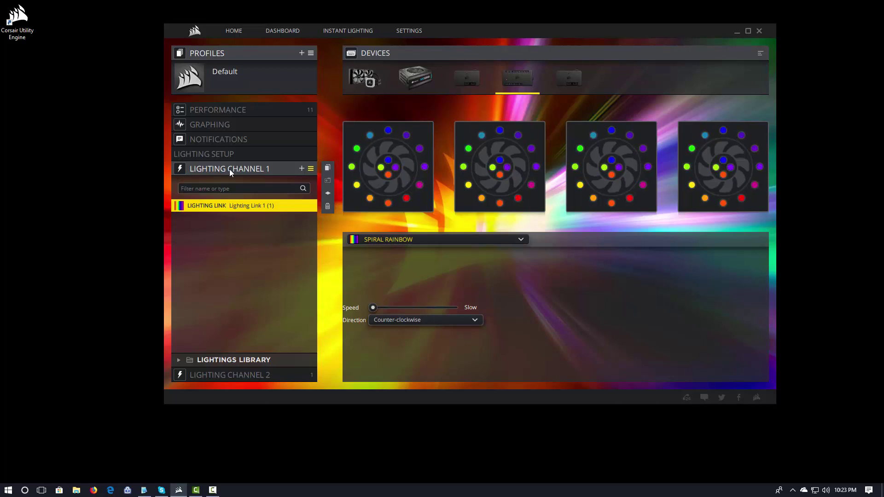
# - Open the Spiral Rainbow effect dropdown to list Predefined, Custom and Lighting Link effects
pyautogui.moveTo(239, 204)
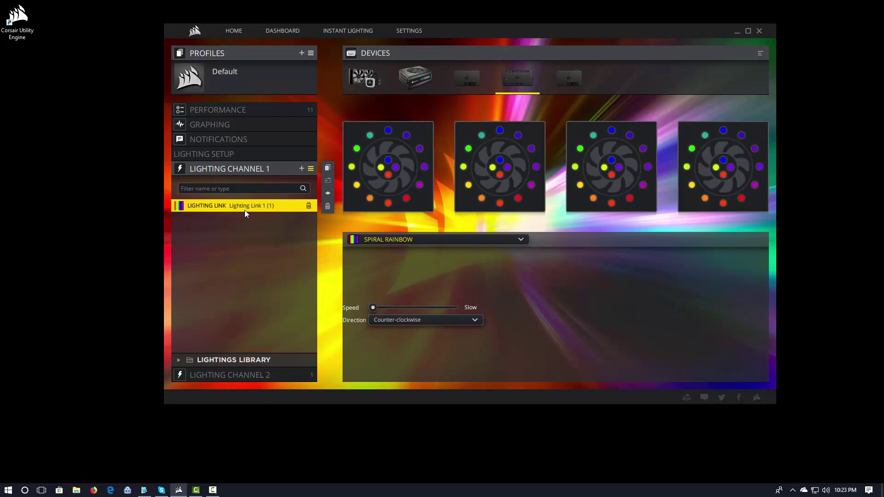
pyautogui.click(522, 241)
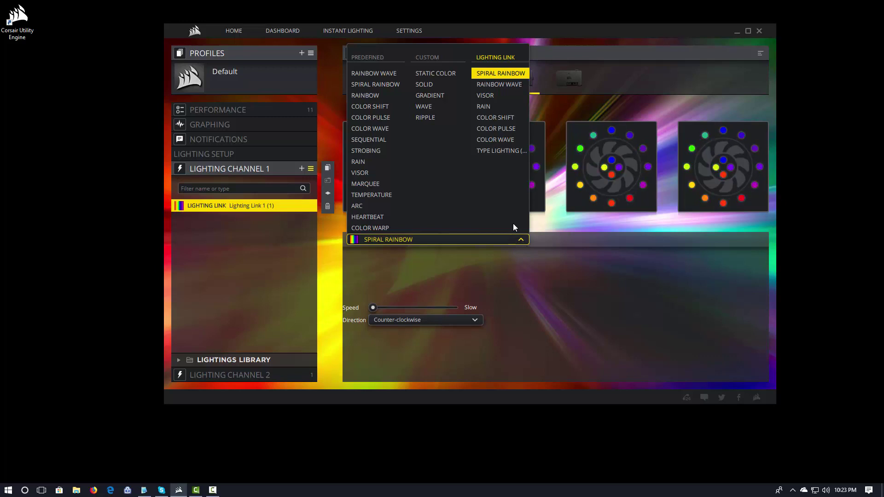
# - Switch the link to Rainbow Wave and confirm Lighting Channel 2 and the Lighting Node Pro match
pyautogui.click(509, 87)
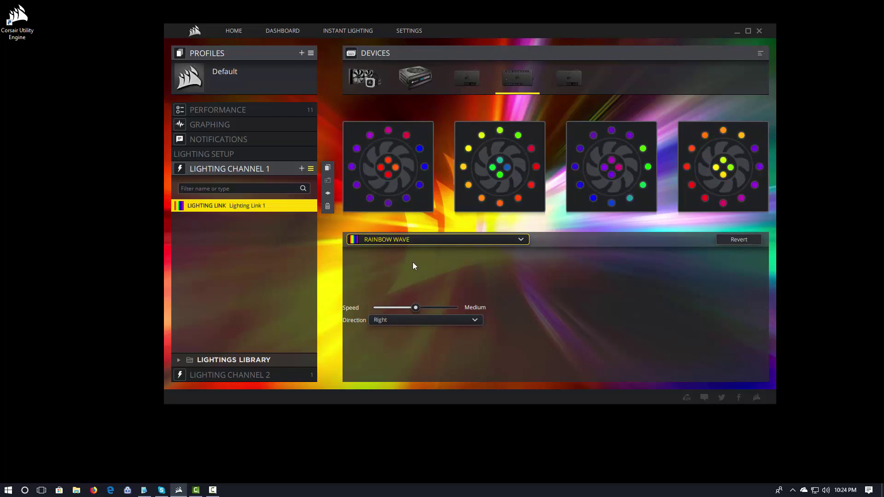
pyautogui.click(243, 375)
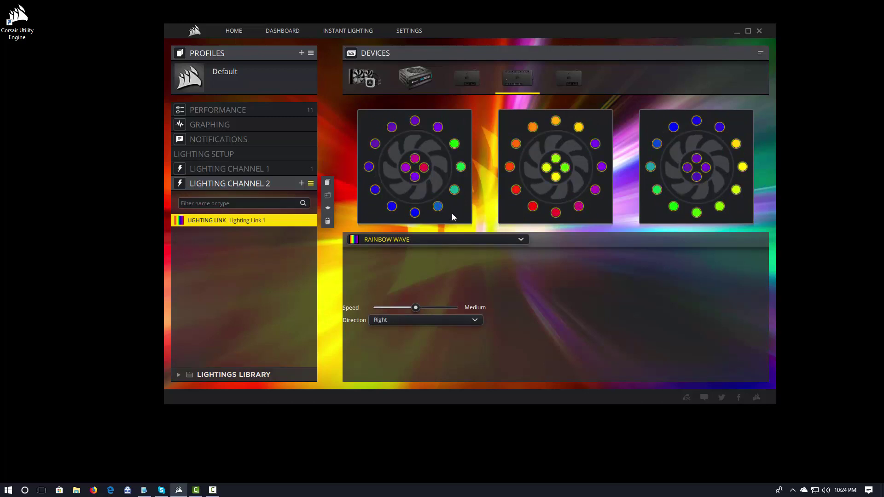
pyautogui.click(466, 82)
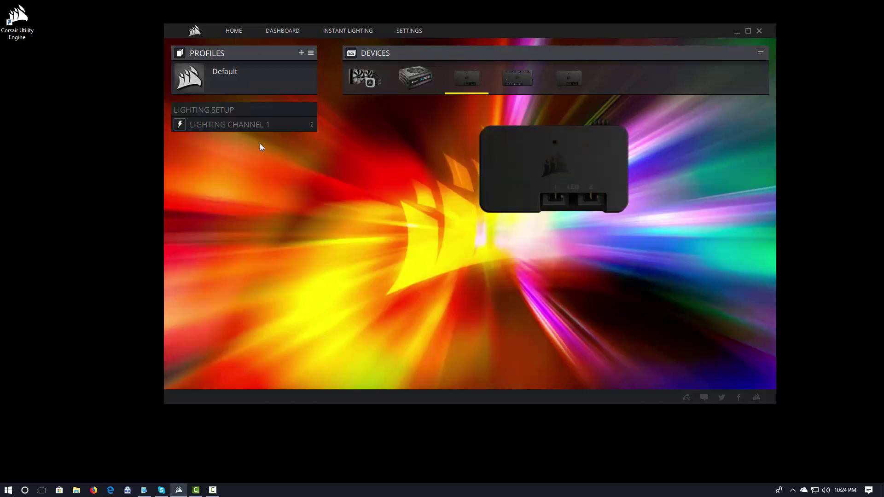
pyautogui.click(245, 125)
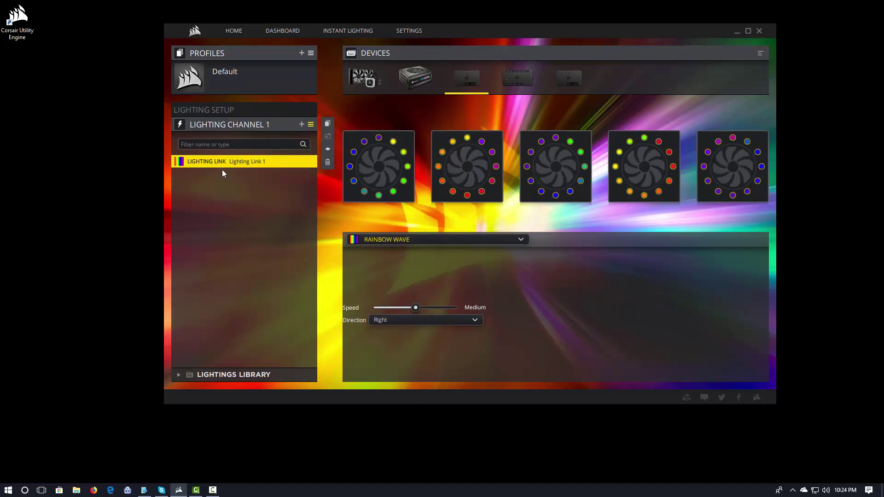
pyautogui.click(383, 242)
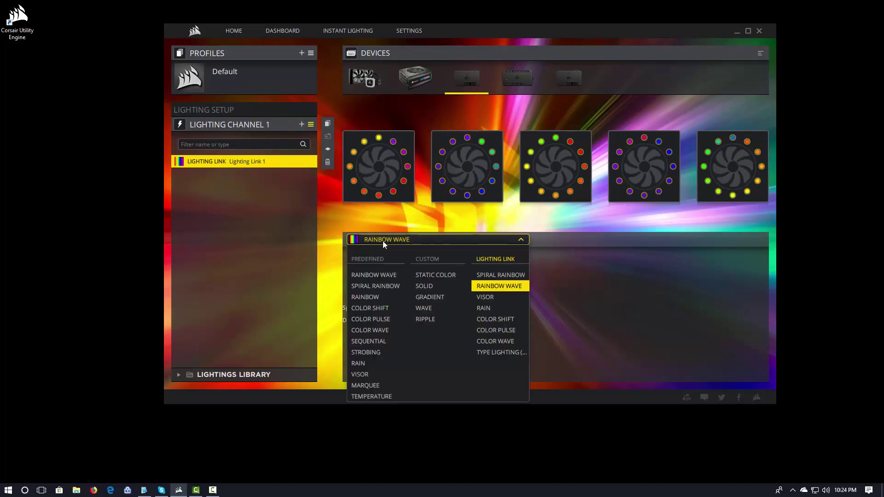
pyautogui.click(383, 242)
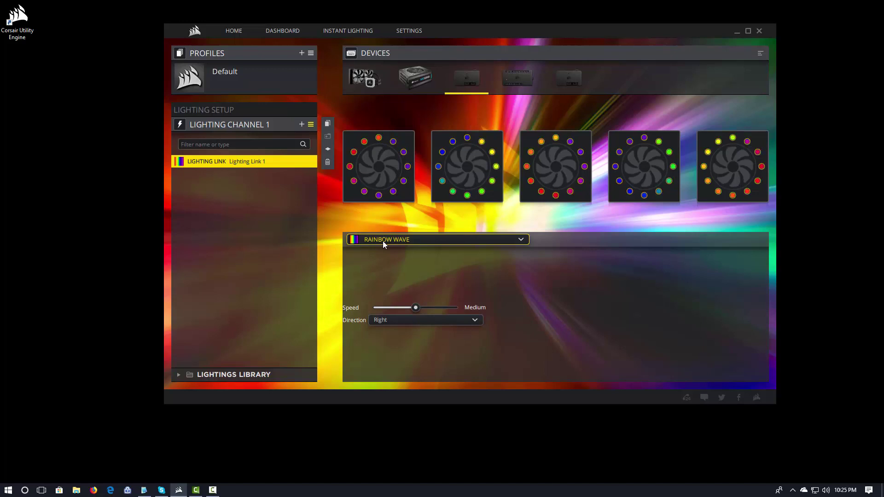
# - Add a second layer to the Commander Pro's Lighting Channel 1 using the linked Visor effect
pyautogui.click(526, 85)
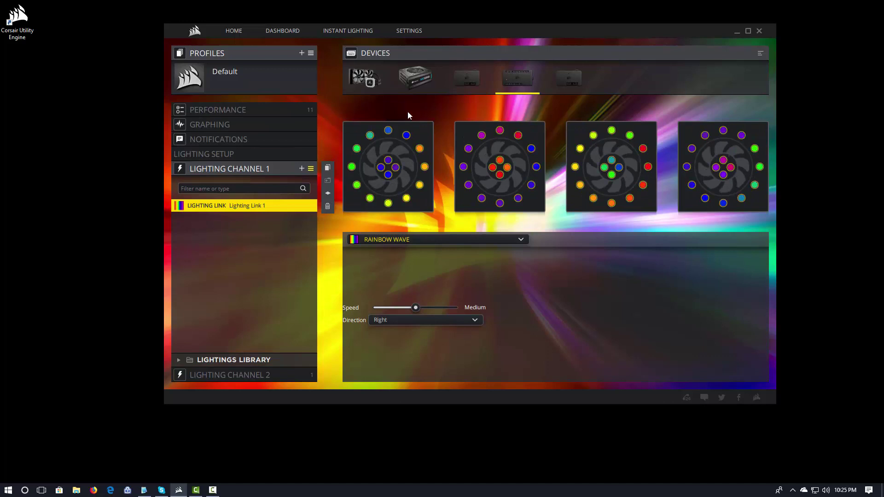
pyautogui.click(301, 169)
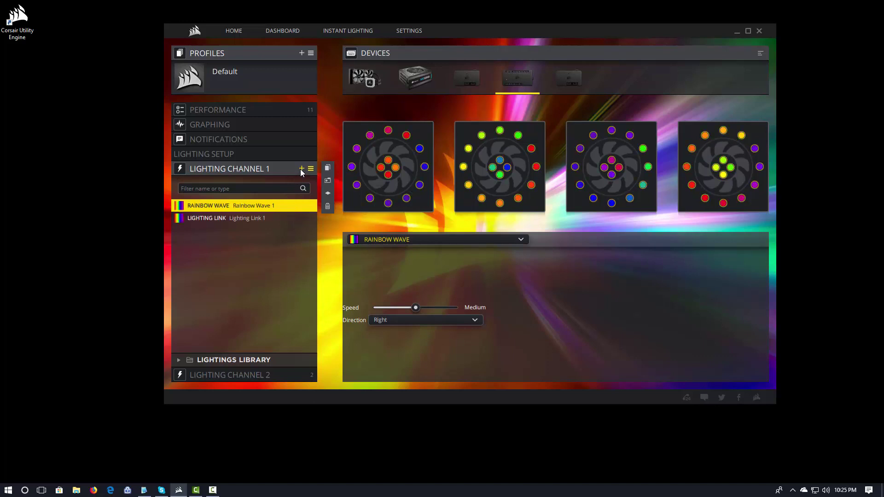
pyautogui.click(389, 239)
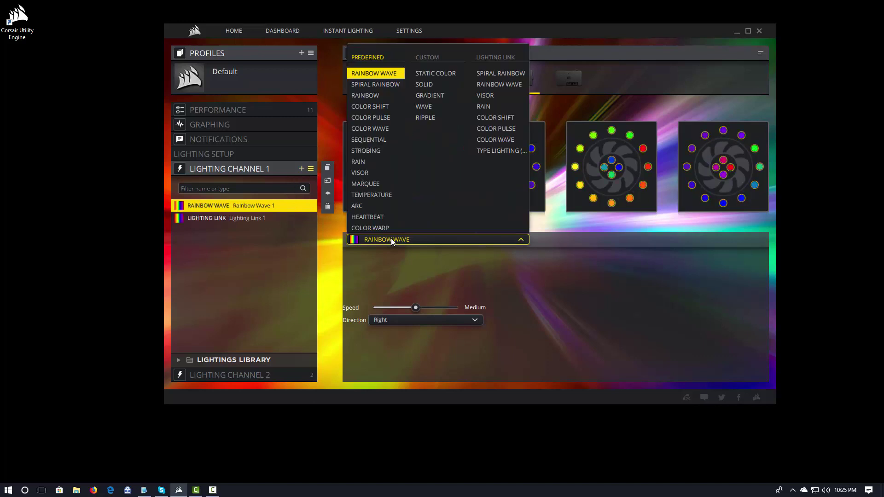
pyautogui.click(486, 96)
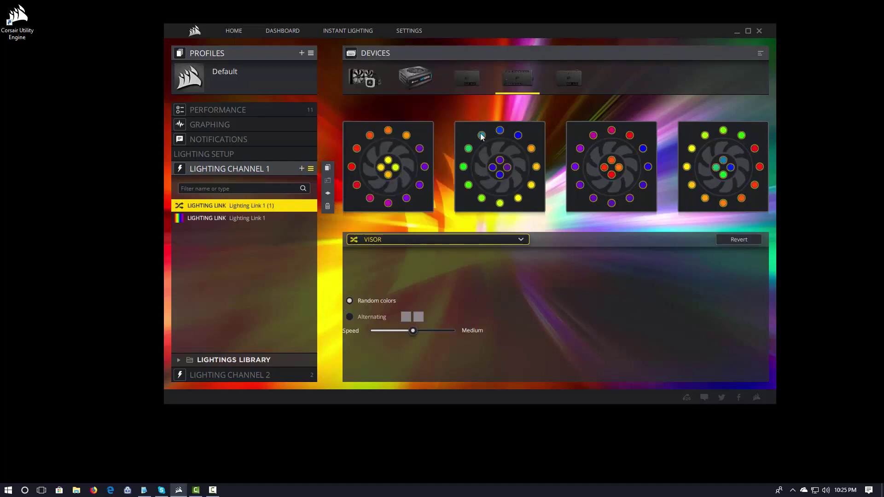
# - Set Visor to Alternating red and blue colours and move its Speed slider
pyautogui.click(373, 318)
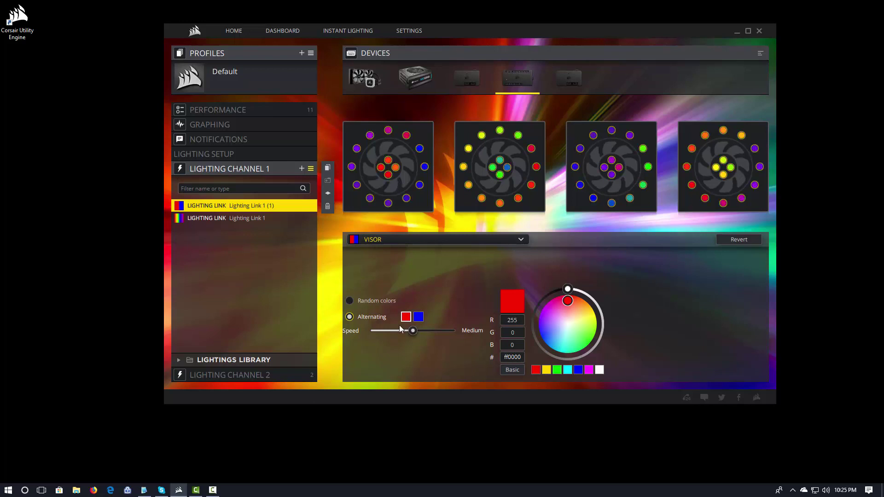
pyautogui.click(385, 332)
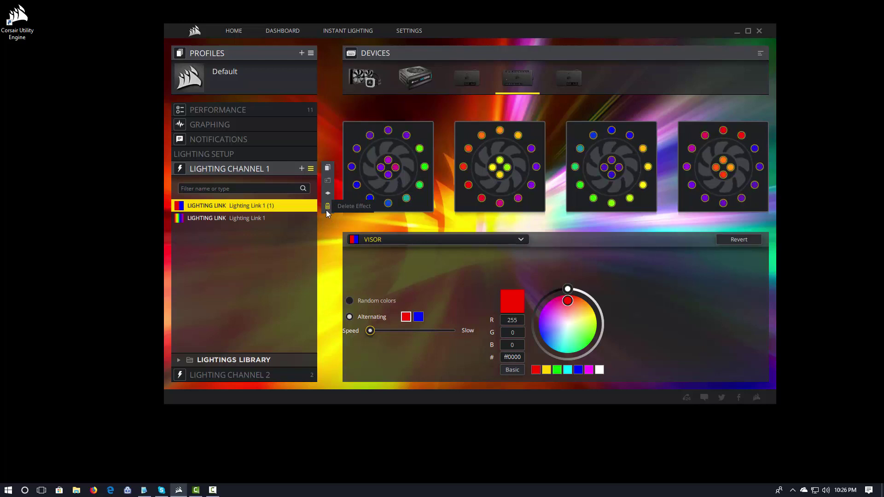
# - Delete the Visor layer and add a white Static Color layer on Lighting Channel 1
pyautogui.click(328, 206)
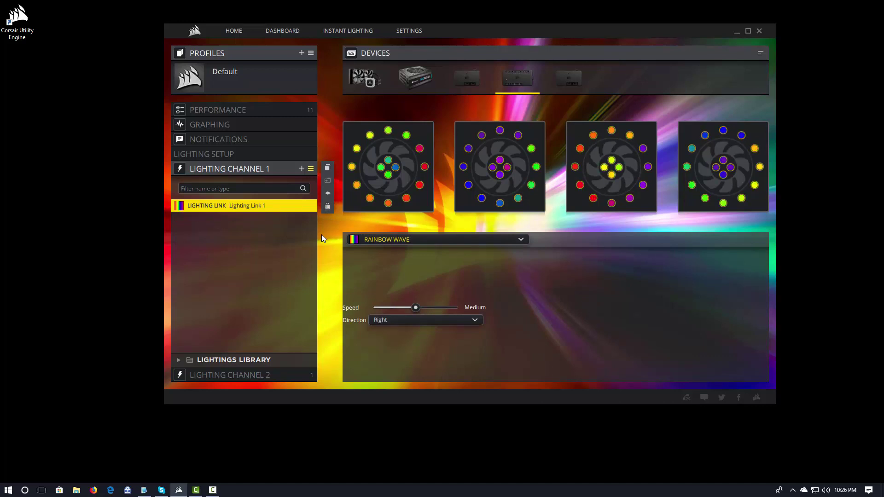
pyautogui.click(302, 169)
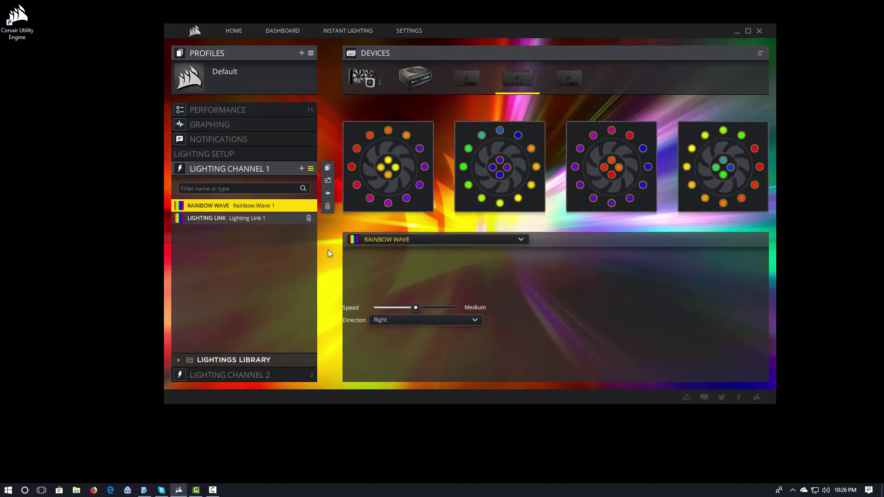
pyautogui.click(389, 242)
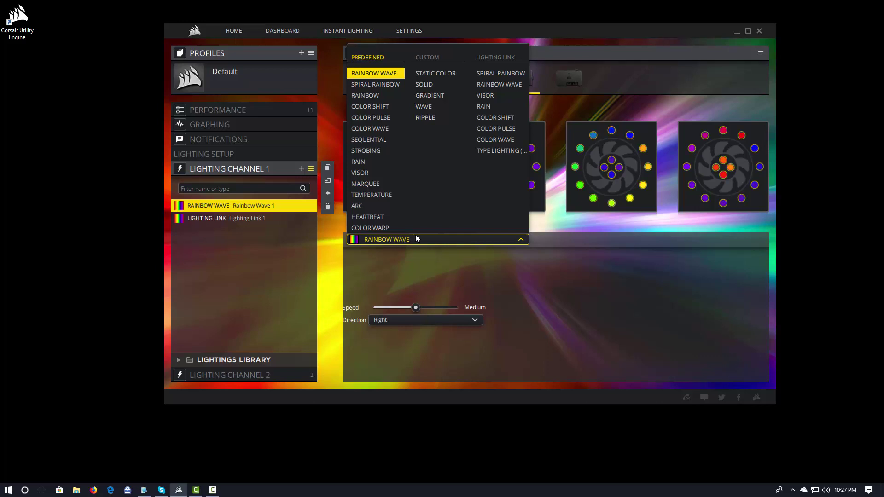
pyautogui.click(437, 74)
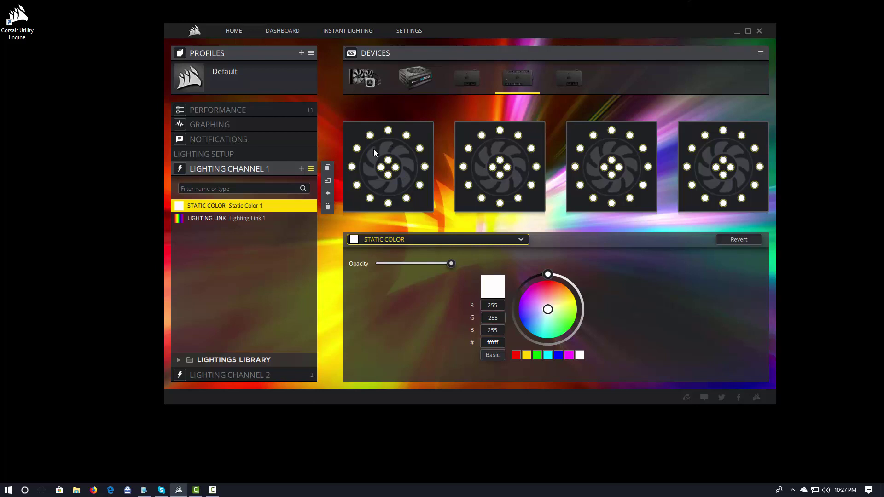
# - Box-select the four centre LEDs of each of the four fans to apply white there
pyautogui.moveTo(374, 148); pyautogui.dragTo(401, 183)
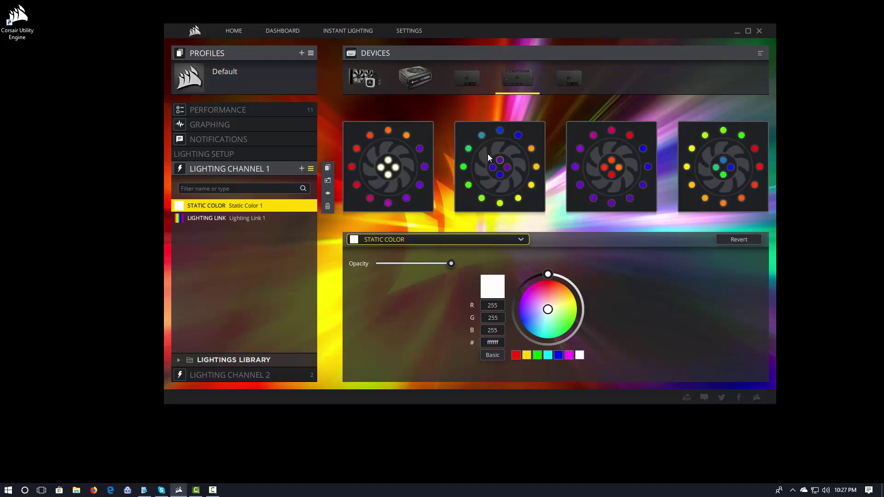
pyautogui.moveTo(488, 154); pyautogui.dragTo(511, 181)
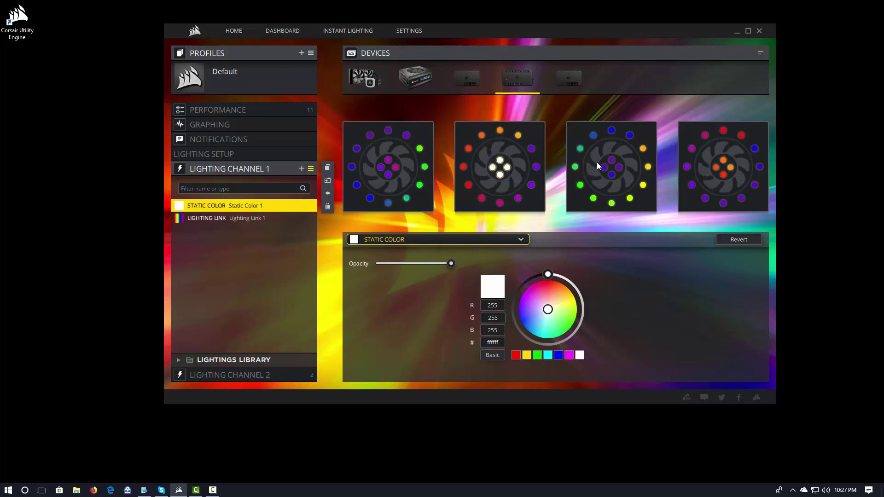
pyautogui.moveTo(601, 152); pyautogui.dragTo(626, 187)
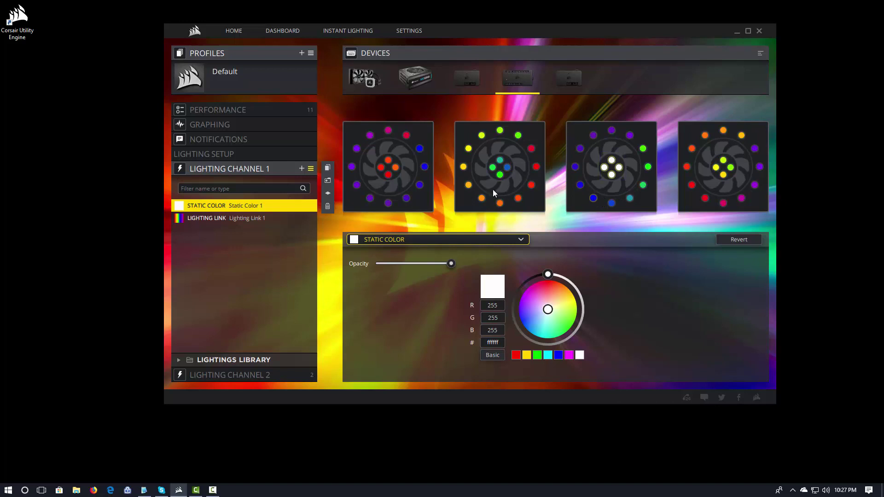
pyautogui.moveTo(372, 152); pyautogui.dragTo(403, 180)
pyautogui.moveTo(483, 151); pyautogui.dragTo(510, 177)
pyautogui.moveTo(710, 152); pyautogui.dragTo(736, 181)
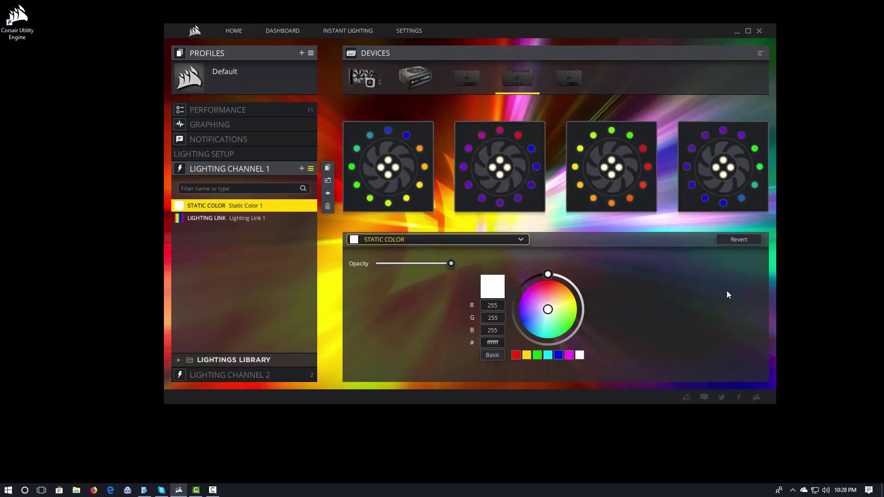
pyautogui.click(524, 239)
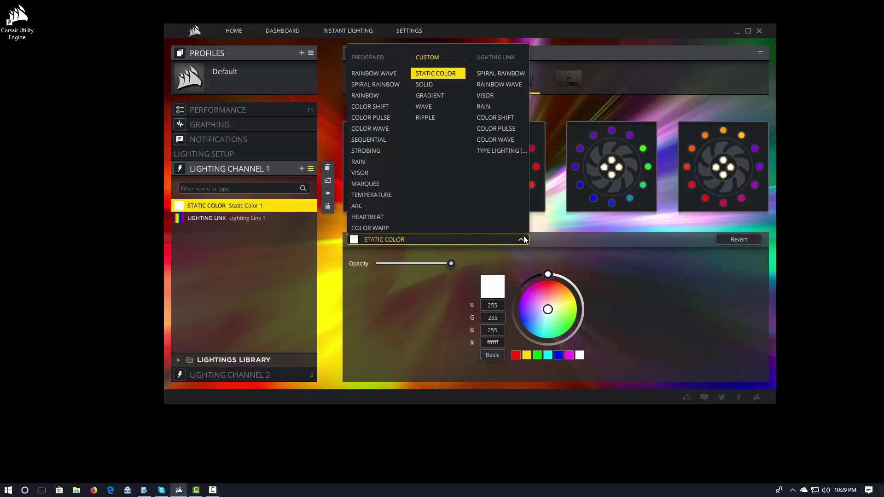
pyautogui.click(581, 107)
# - On the LED strip controller, open the Static Color layer under Lighting Channel 2
pyautogui.click(573, 82)
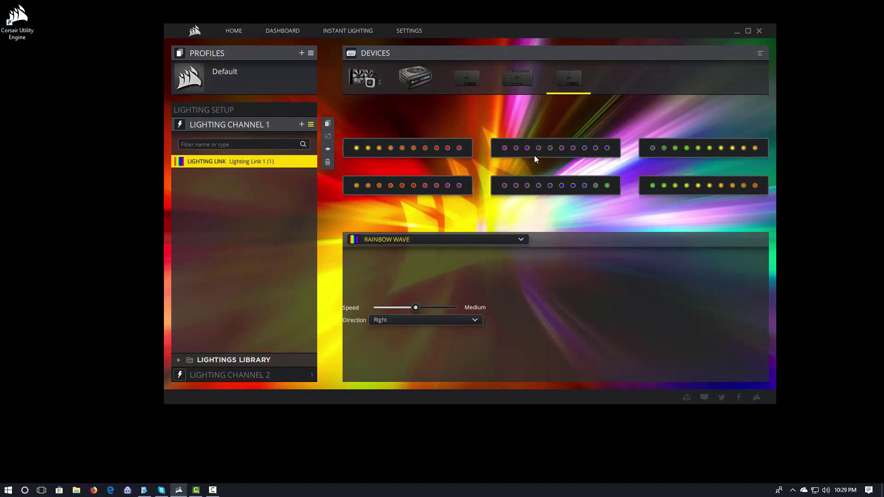
pyautogui.click(414, 240)
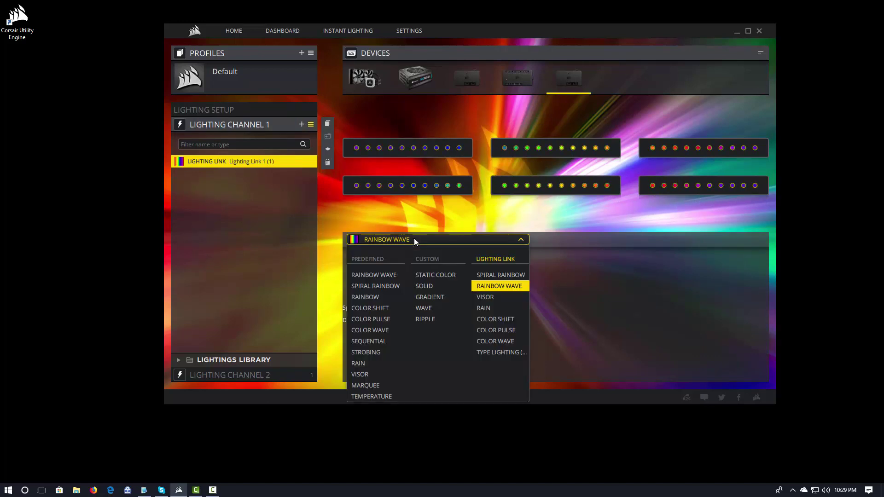
pyautogui.click(414, 239)
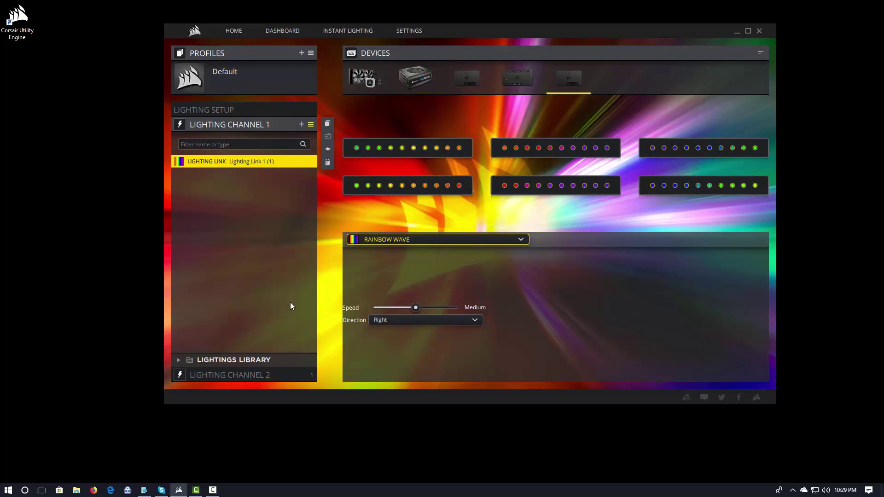
pyautogui.click(255, 375)
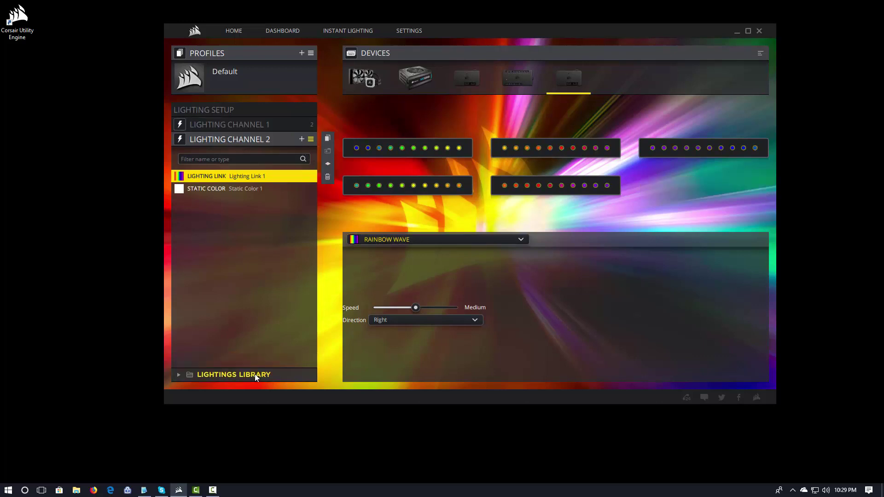
pyautogui.click(211, 188)
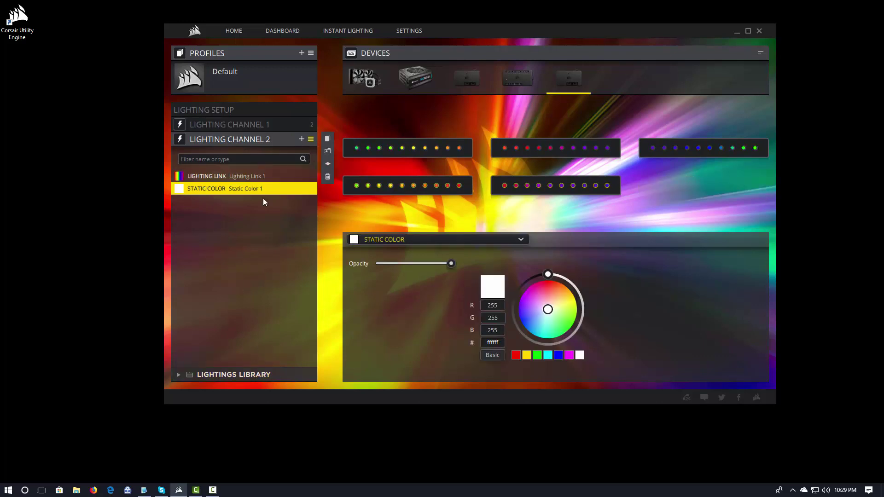
# - Move the white Static Color layer above Lighting Link 1 and lower its opacity to about half
pyautogui.moveTo(243, 188); pyautogui.dragTo(241, 167)
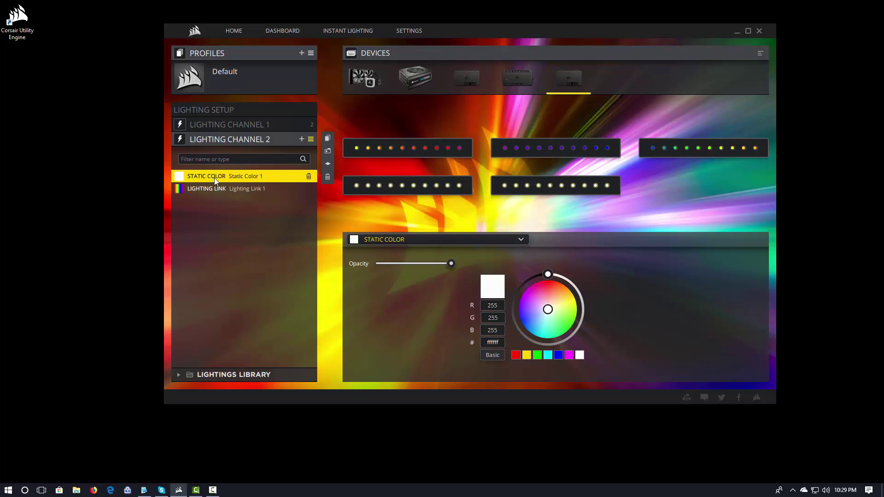
pyautogui.moveTo(215, 181); pyautogui.dragTo(216, 213)
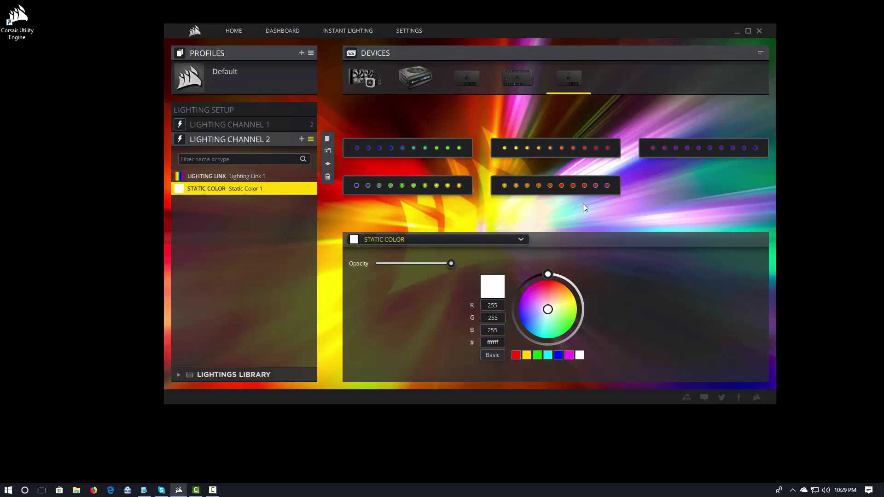
pyautogui.moveTo(245, 189); pyautogui.dragTo(242, 165)
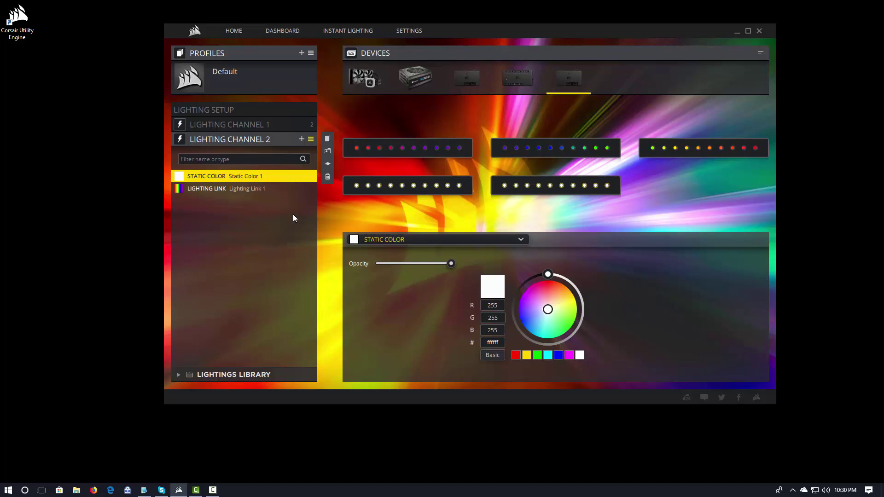
pyautogui.moveTo(448, 266); pyautogui.dragTo(410, 263)
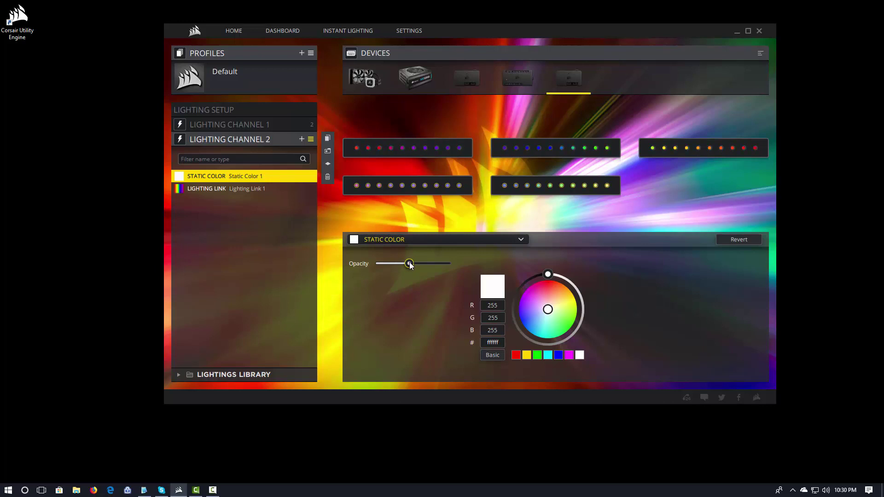
# - Return the white Static Color layer on Lighting Channel 2 to full opacity
pyautogui.moveTo(410, 265); pyautogui.dragTo(402, 266)
pyautogui.click(413, 264)
# - Rename the Static Color 1 layer to 'All White' and drag it into the Lightings Library
pyautogui.click(378, 239)
pyautogui.click(378, 239)
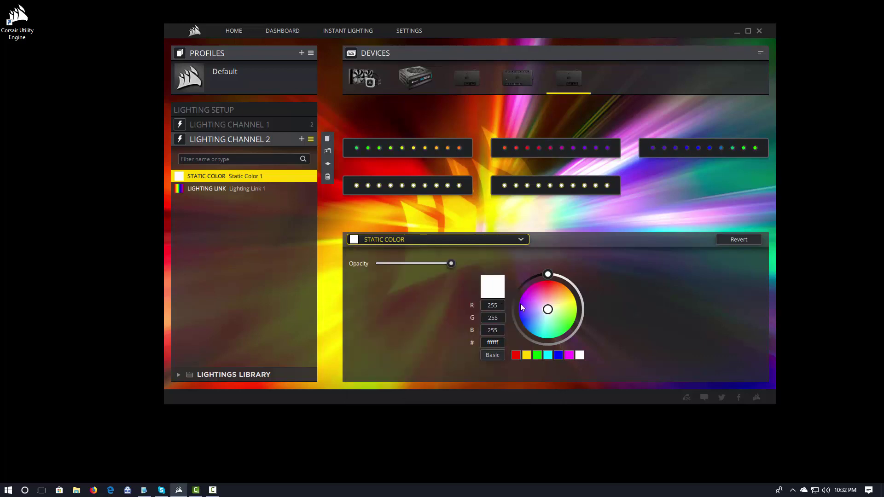
pyautogui.doubleClick(243, 179)
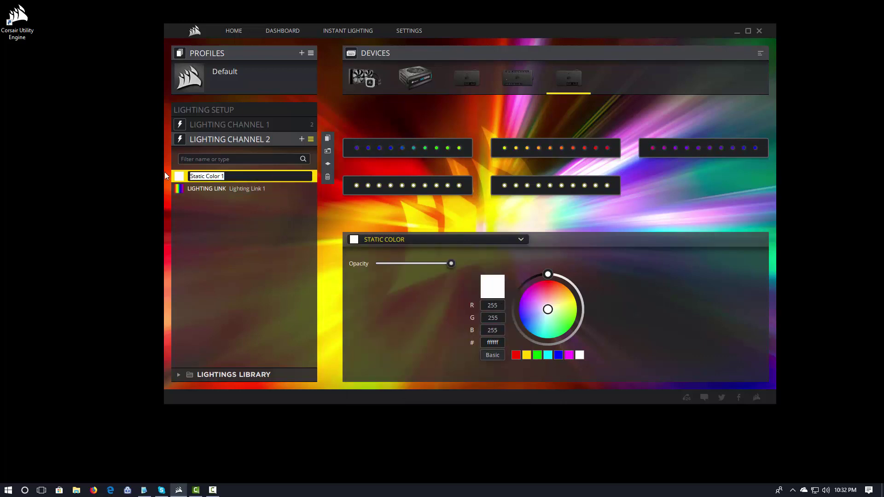
pyautogui.write('All White')
pyautogui.press('Return')
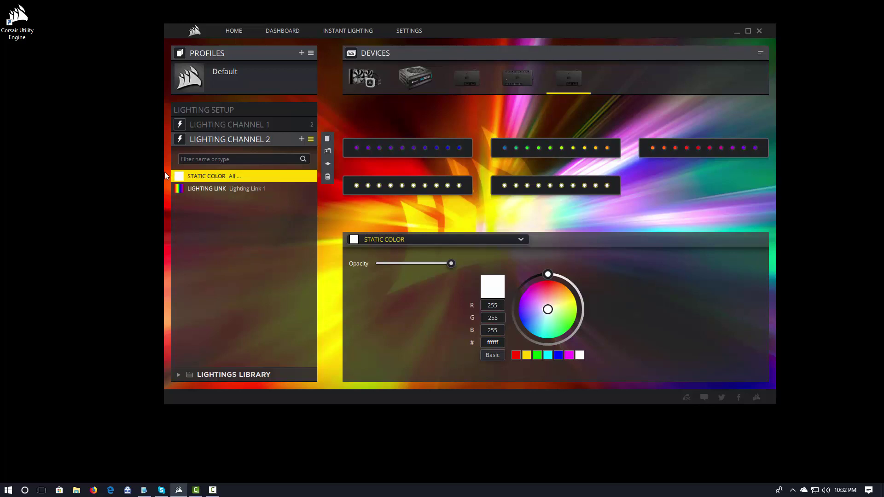
pyautogui.click(179, 375)
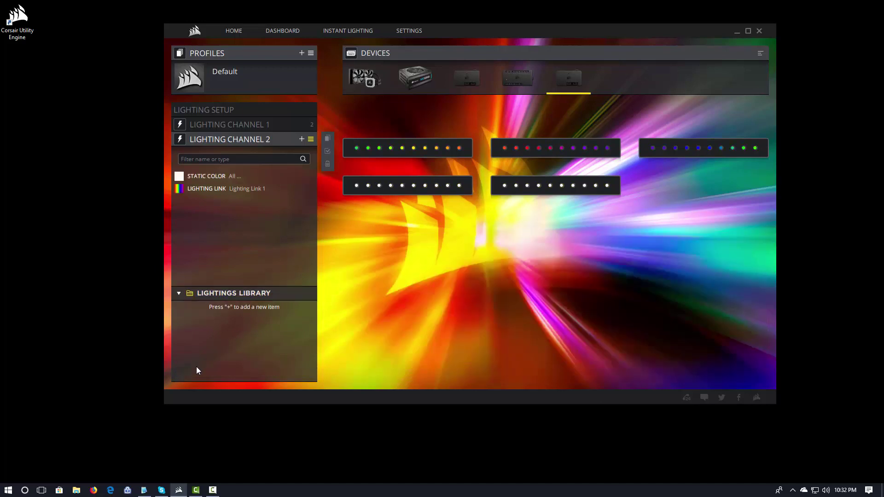
pyautogui.moveTo(195, 176); pyautogui.dragTo(218, 310)
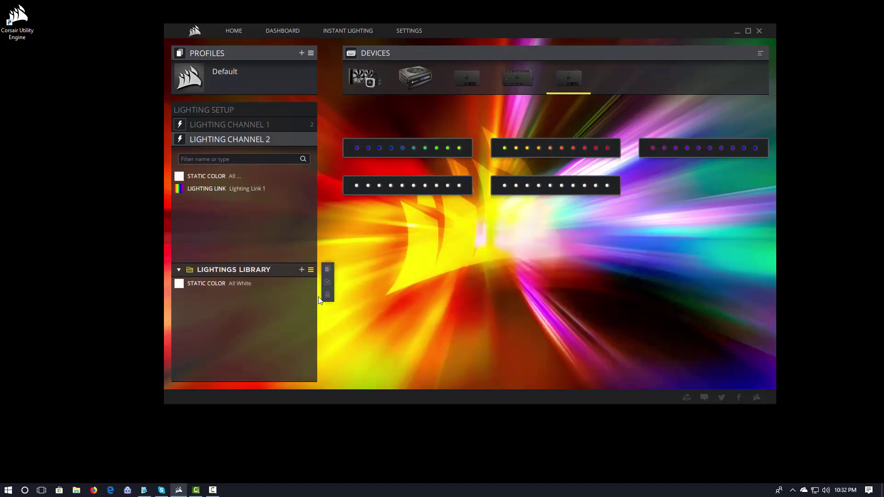